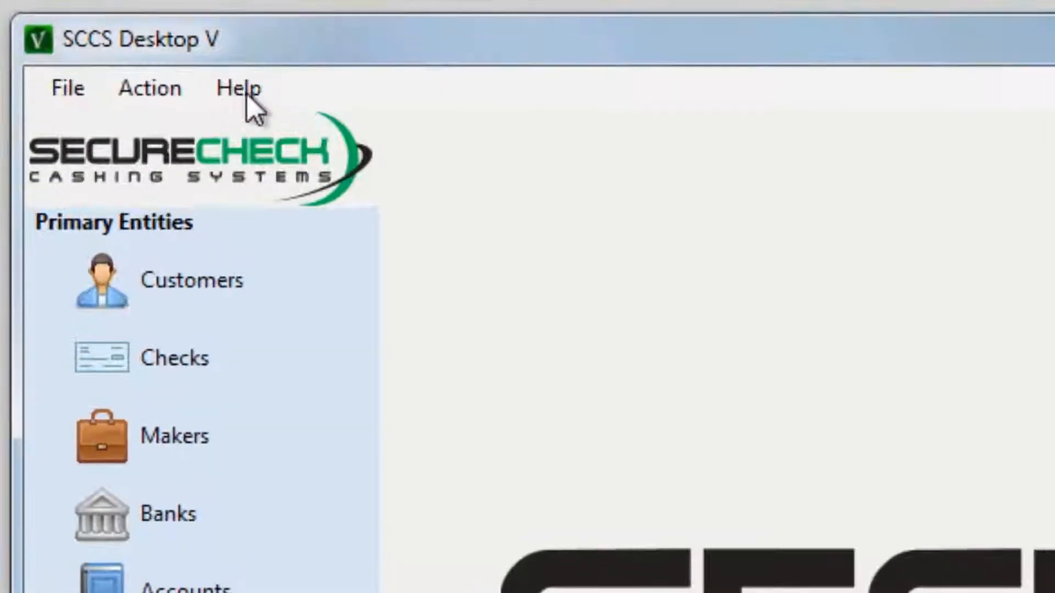
Switch SCCS Desktop V into training mode via Help > Training Mode.
click(248, 94)
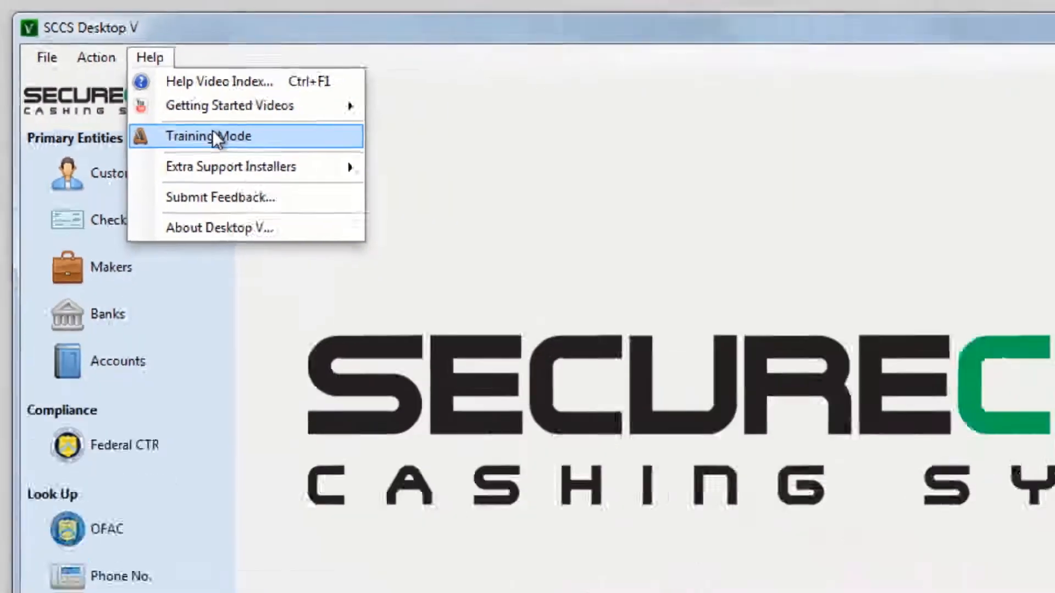
click(352, 220)
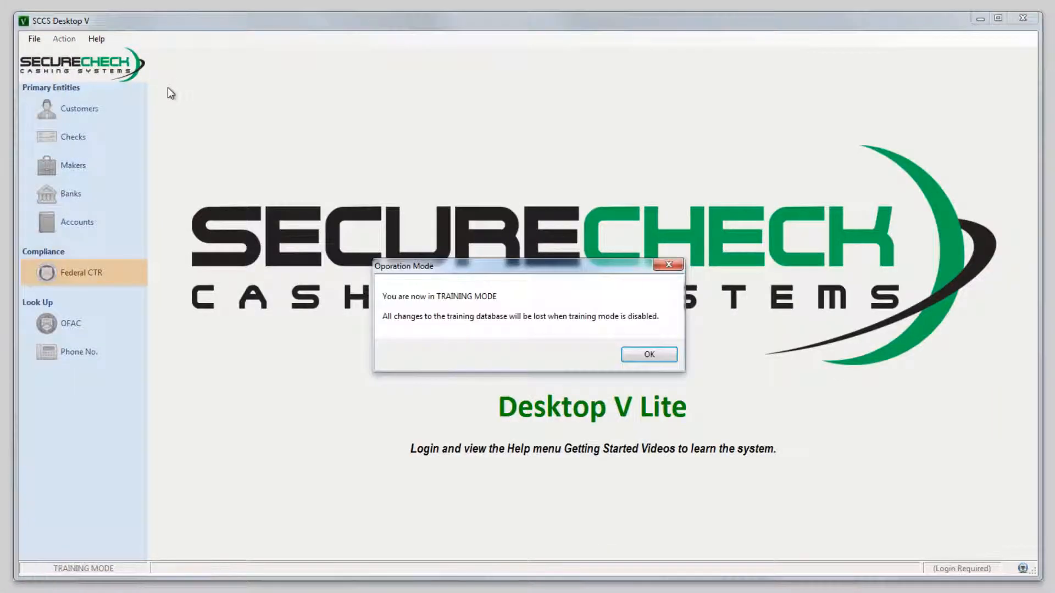
click(649, 354)
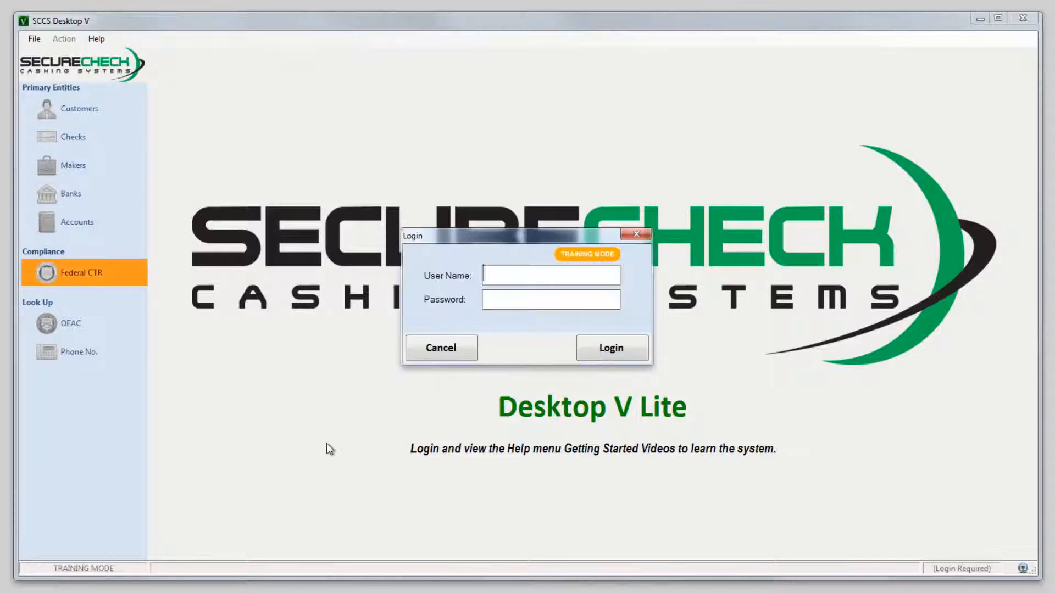
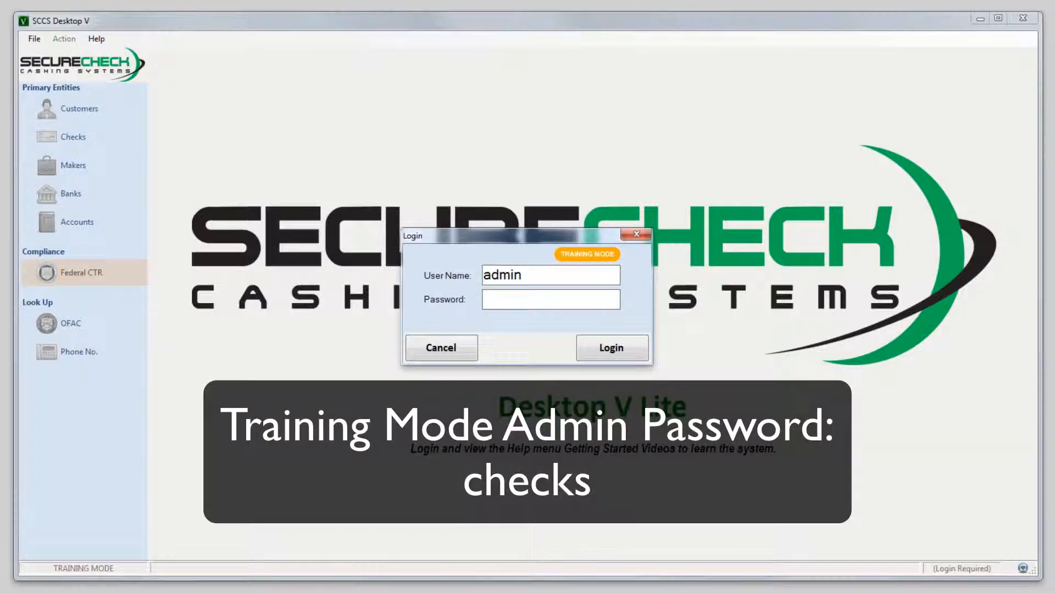
Log in as the admin user with the administrator password.
key(Tab)
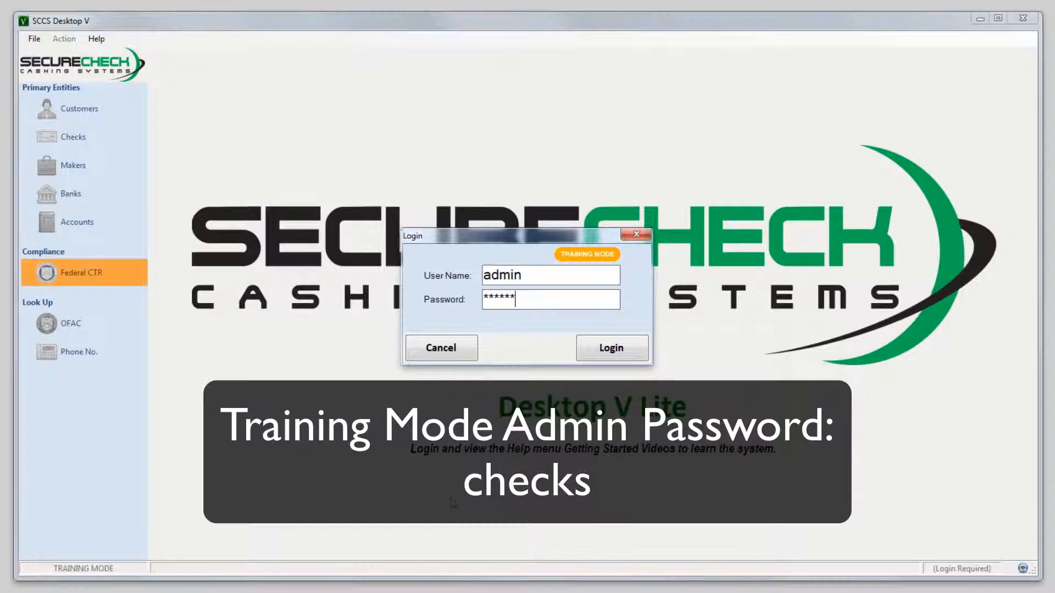
click(609, 344)
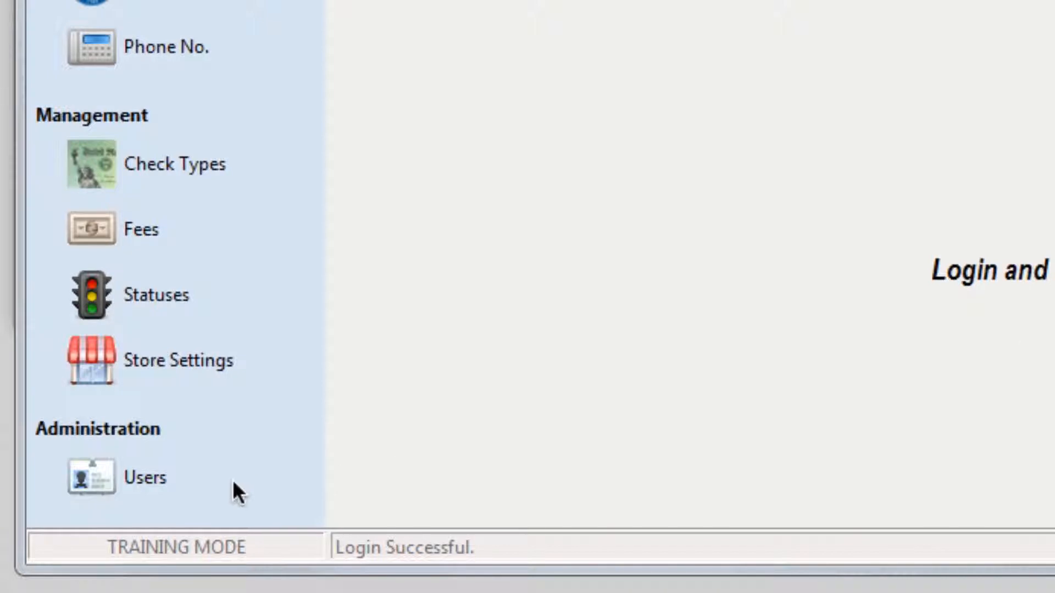
Open Users under Administration to list the existing users.
click(233, 482)
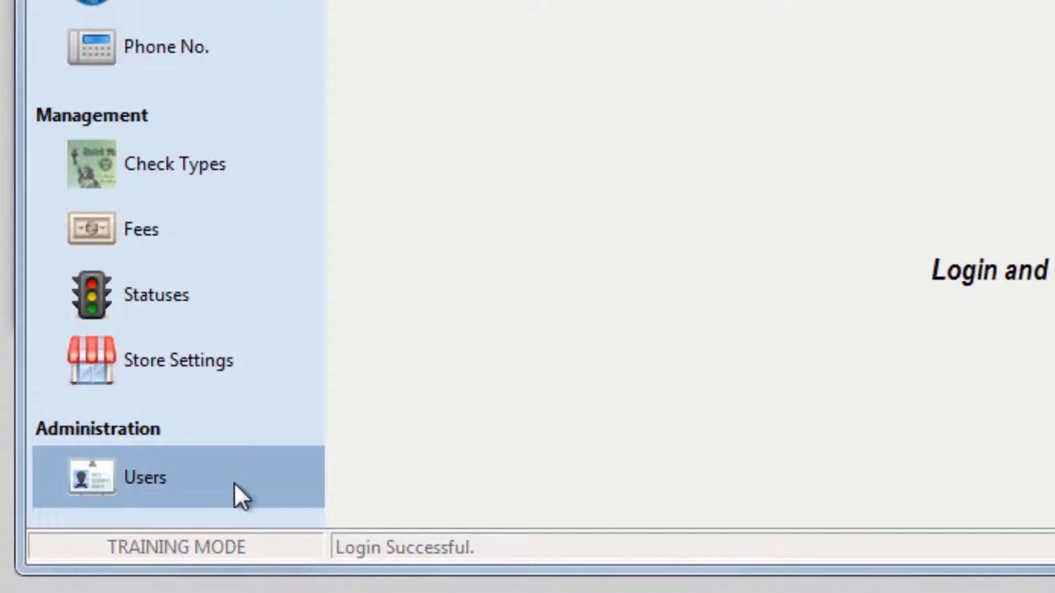
click(234, 482)
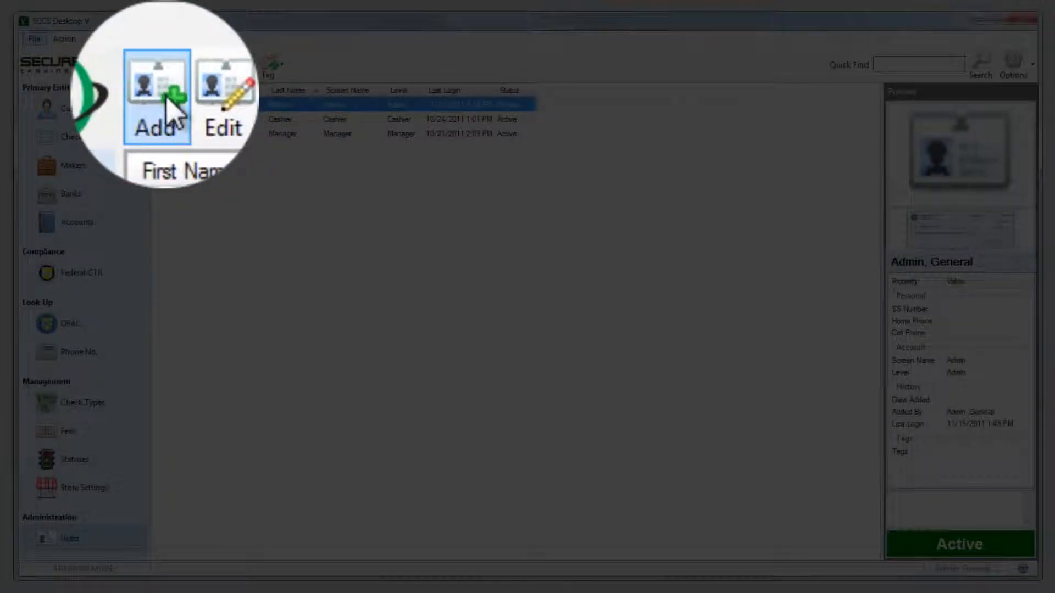
Start a new user record in the User Editor with Add.
click(166, 99)
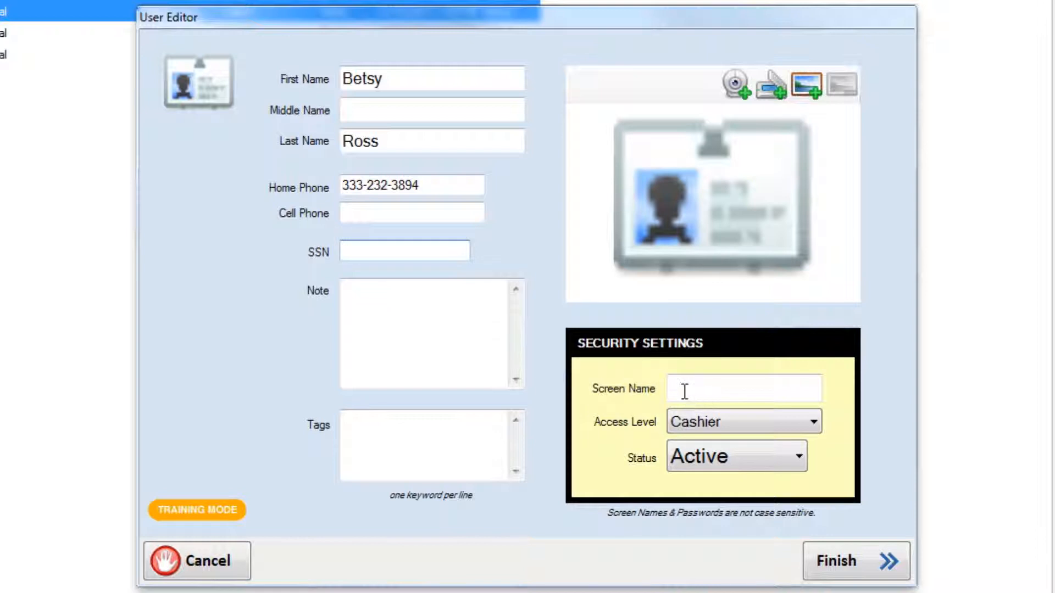
Enter the new cashier's screen name and drop the photo file onto the picture area.
click(685, 390)
text(bros)
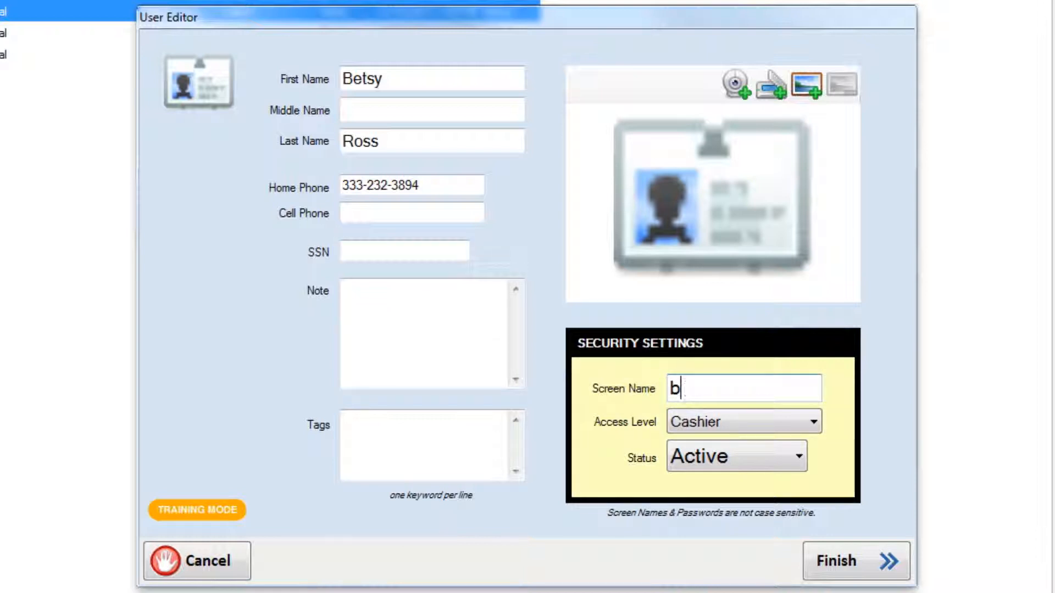
text(s)
drag(1054, 472, 726, 184)
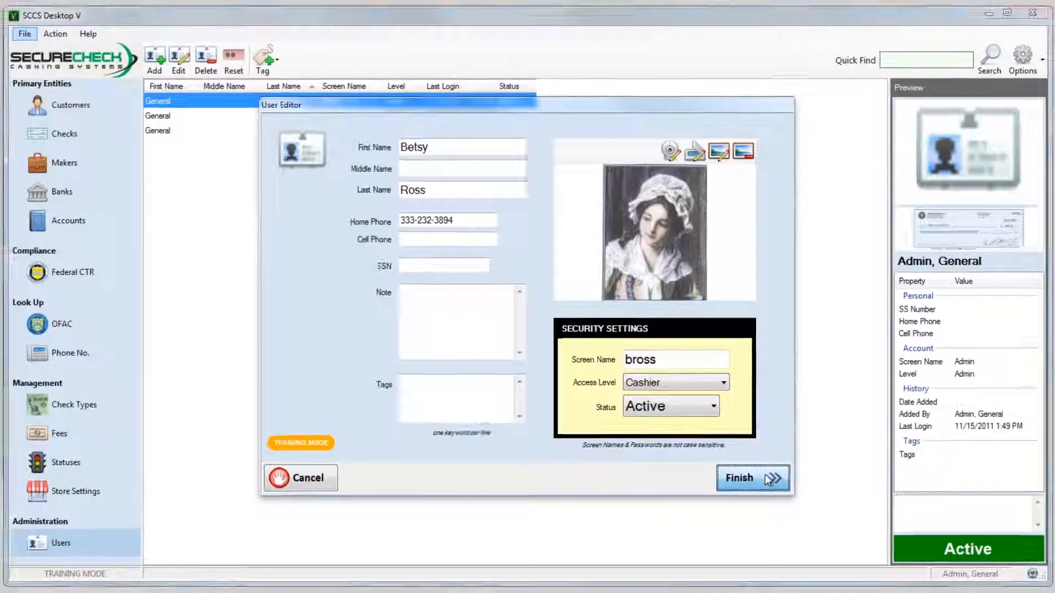
Finish the User Editor to save the new cashier with the photo.
click(877, 561)
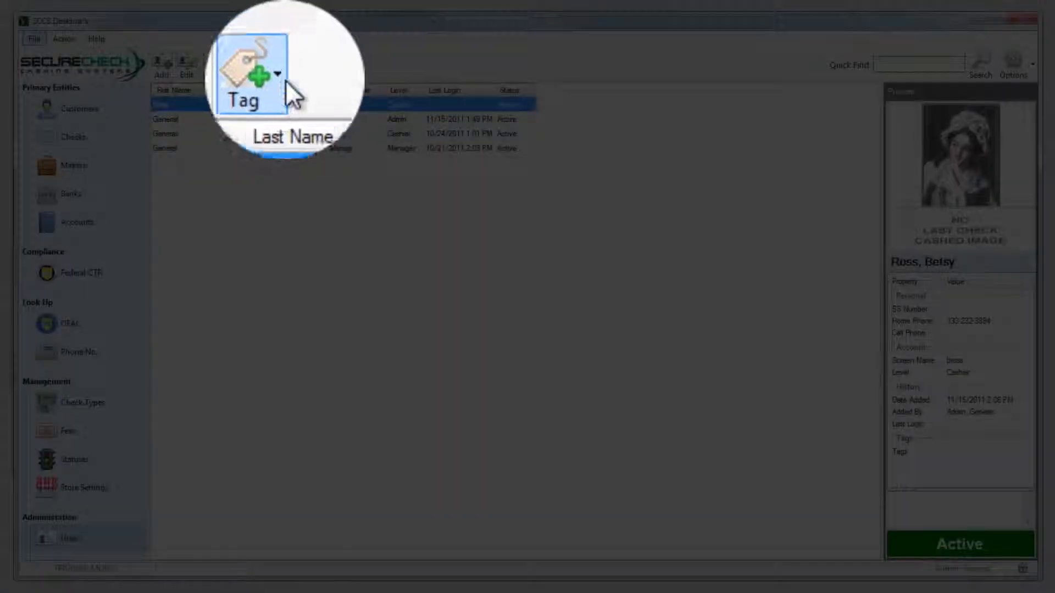
Create a new 'Part Time' tag and apply it to the new cashier.
click(273, 64)
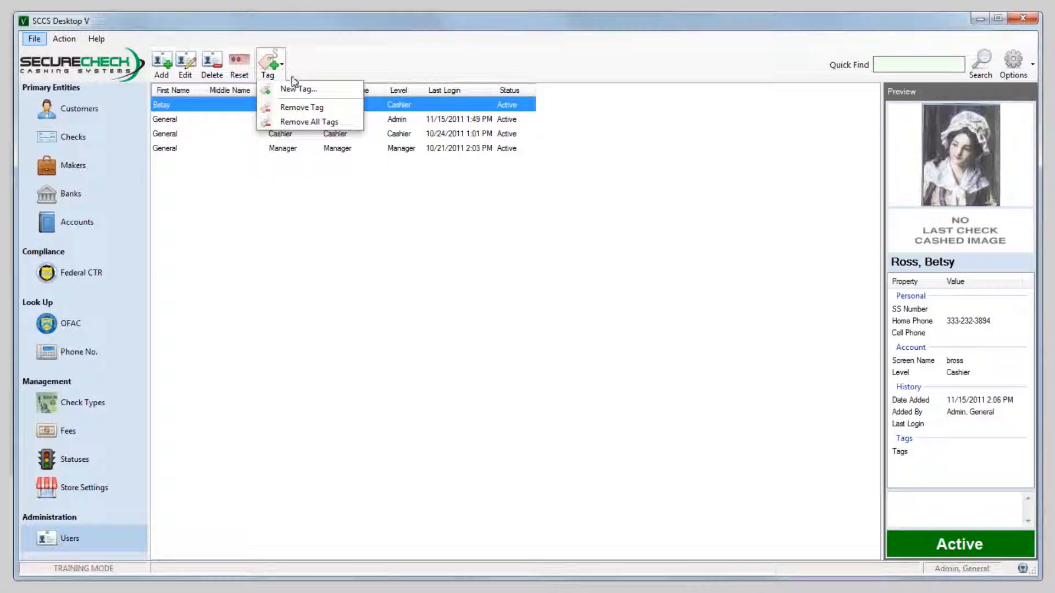
click(298, 88)
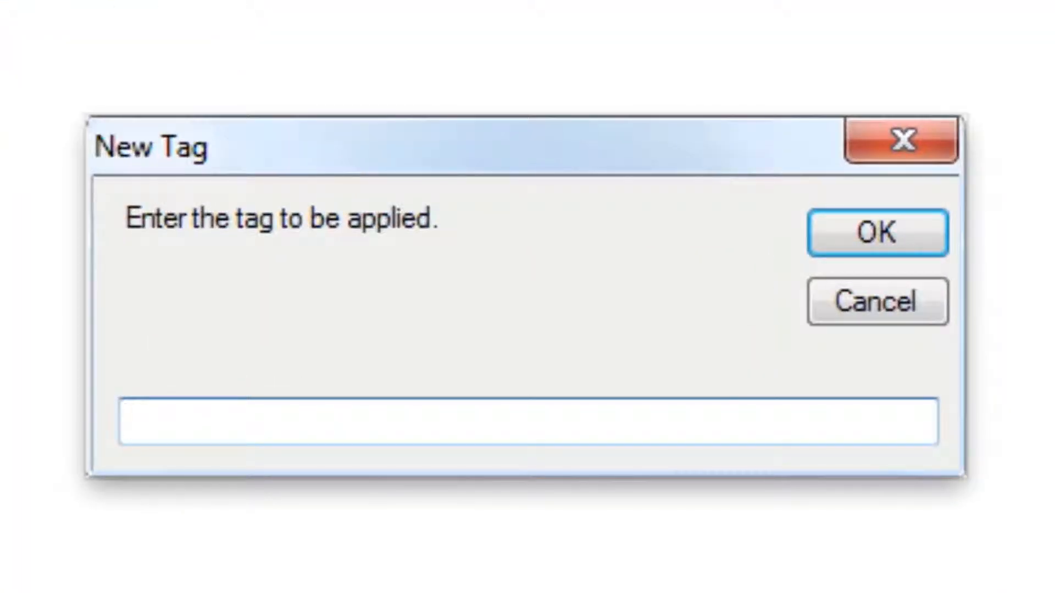
text(Part Time)
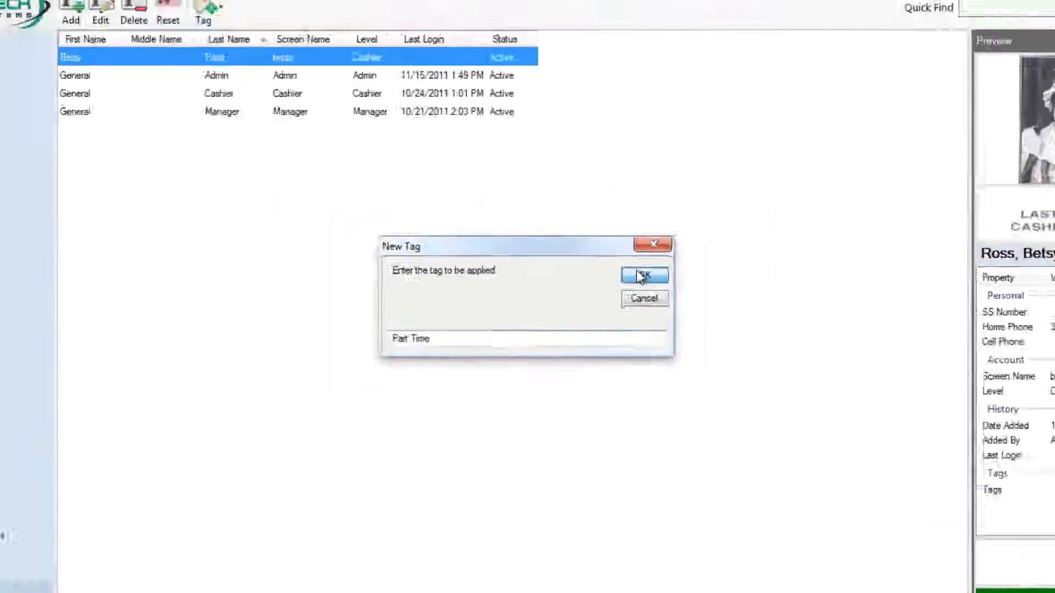
click(641, 277)
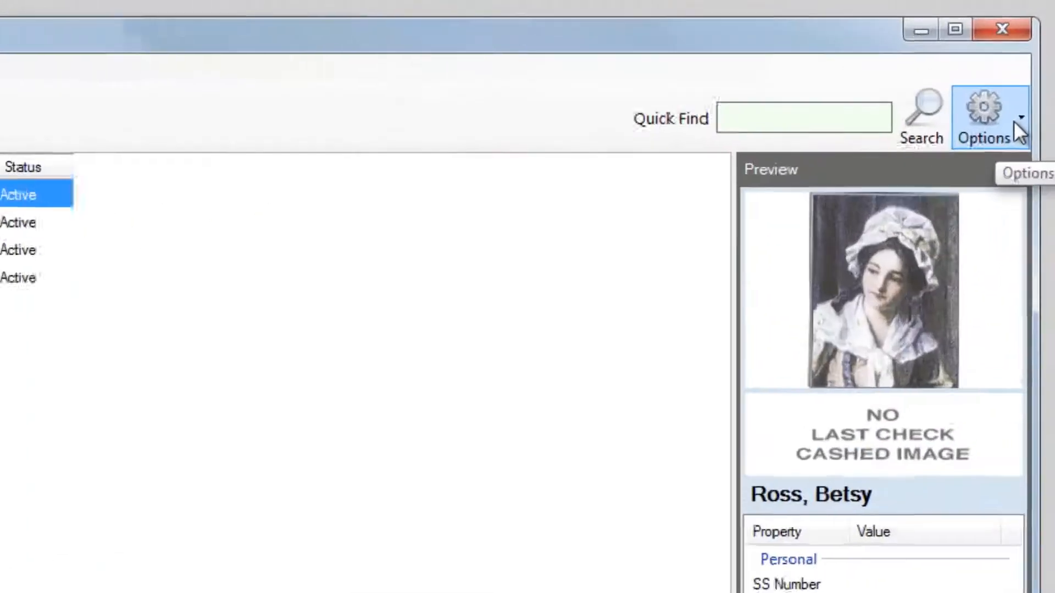
Switch Search Type to Filter Boxes and filter users by the Part Time tag.
click(1013, 120)
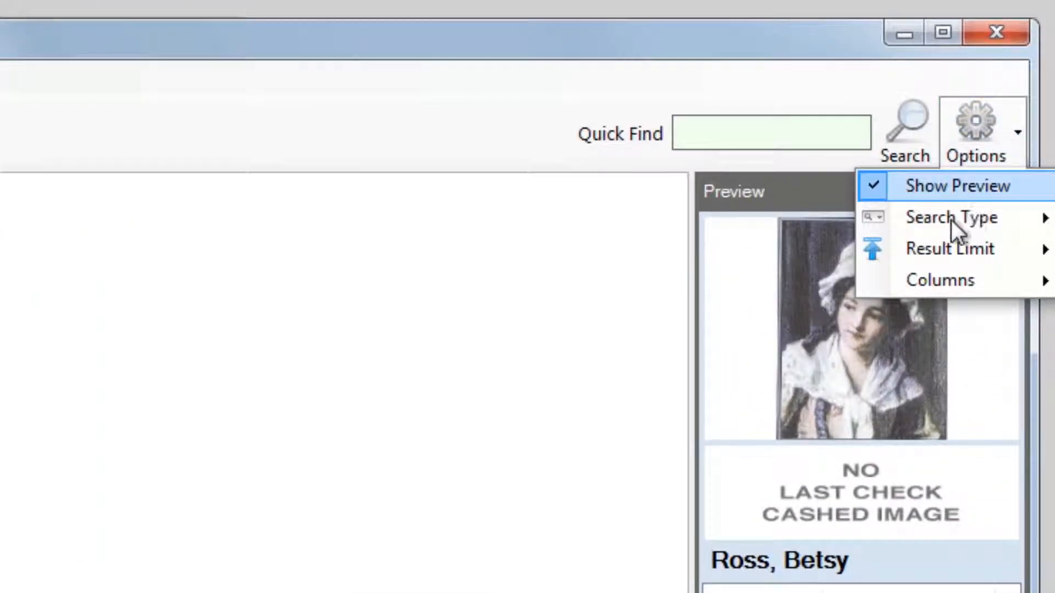
mouse_move(953, 199)
click(772, 254)
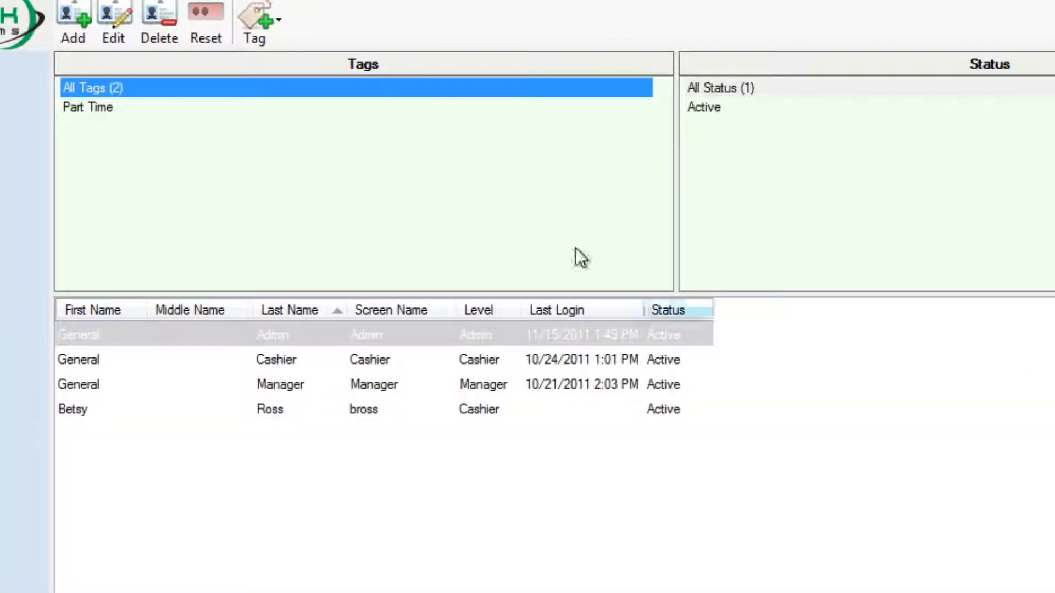
click(132, 107)
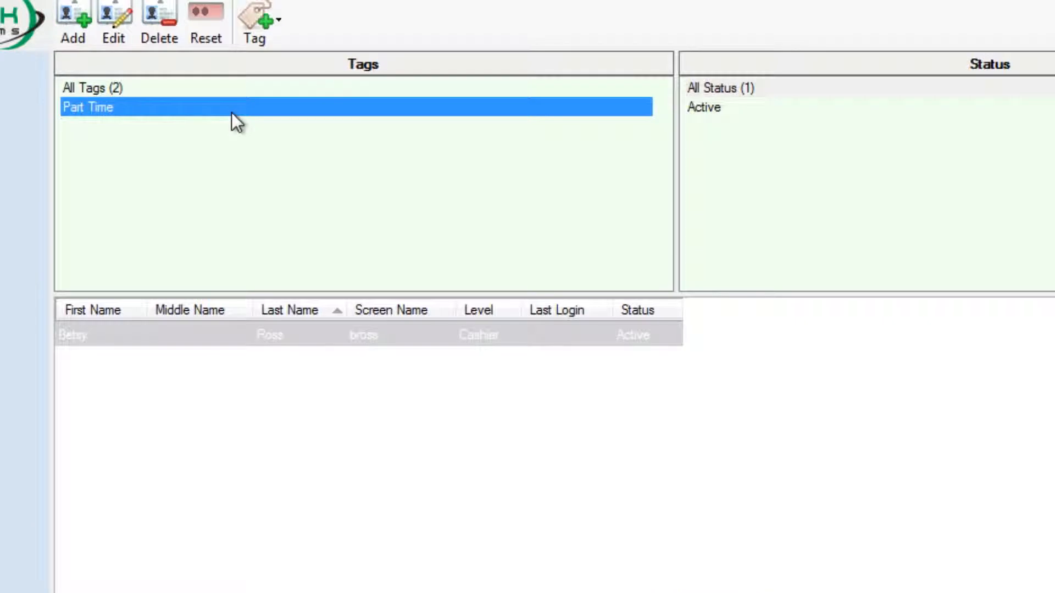
click(415, 337)
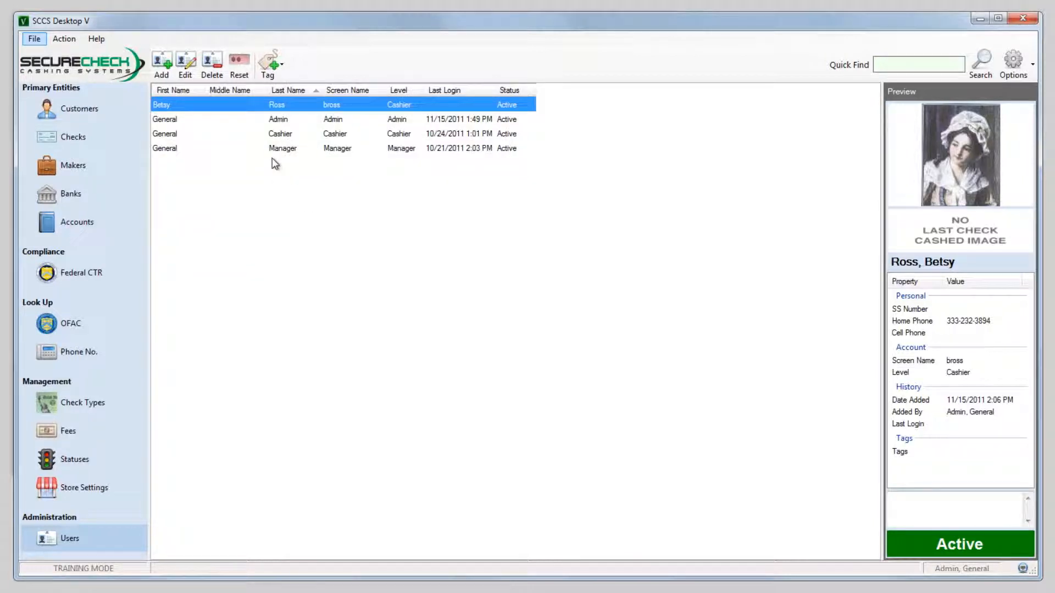
Reset the selected cashier's password to the default and acknowledge the notice.
click(240, 65)
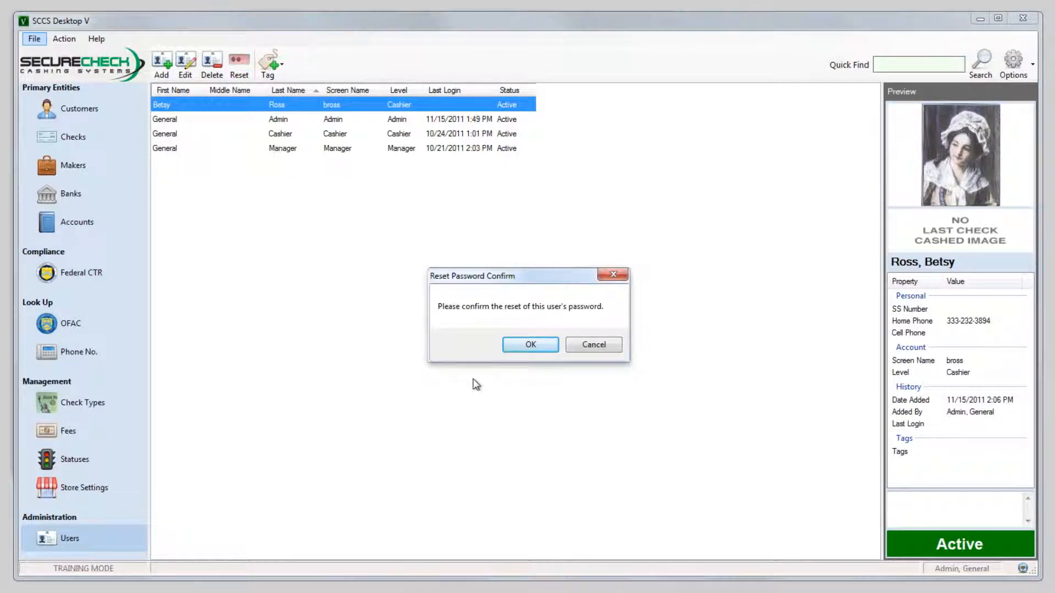
click(531, 344)
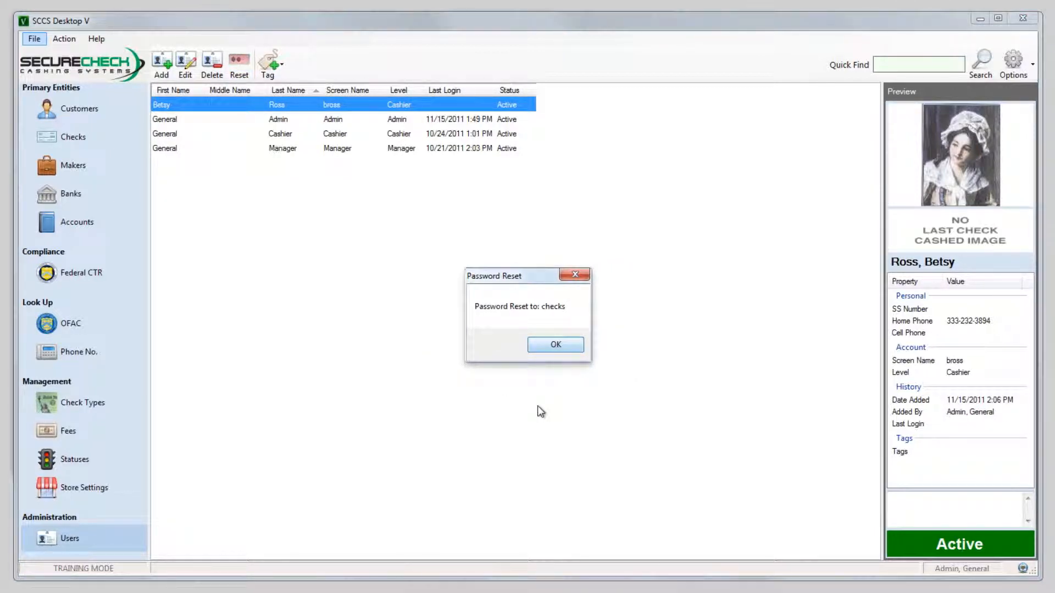
key(Return)
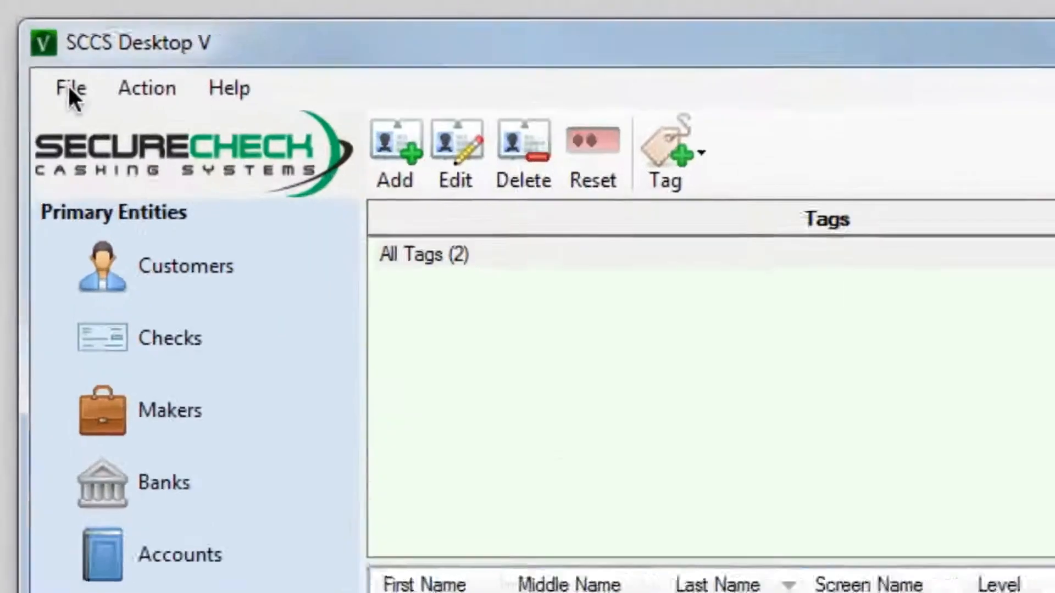
Open File > Change My Password and cancel without changes.
click(73, 100)
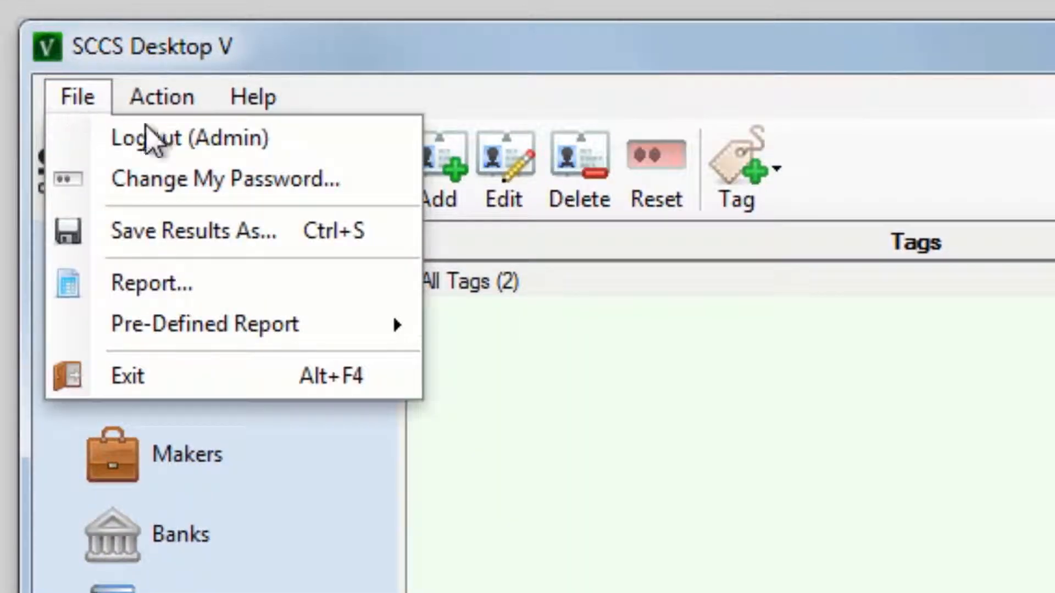
click(373, 185)
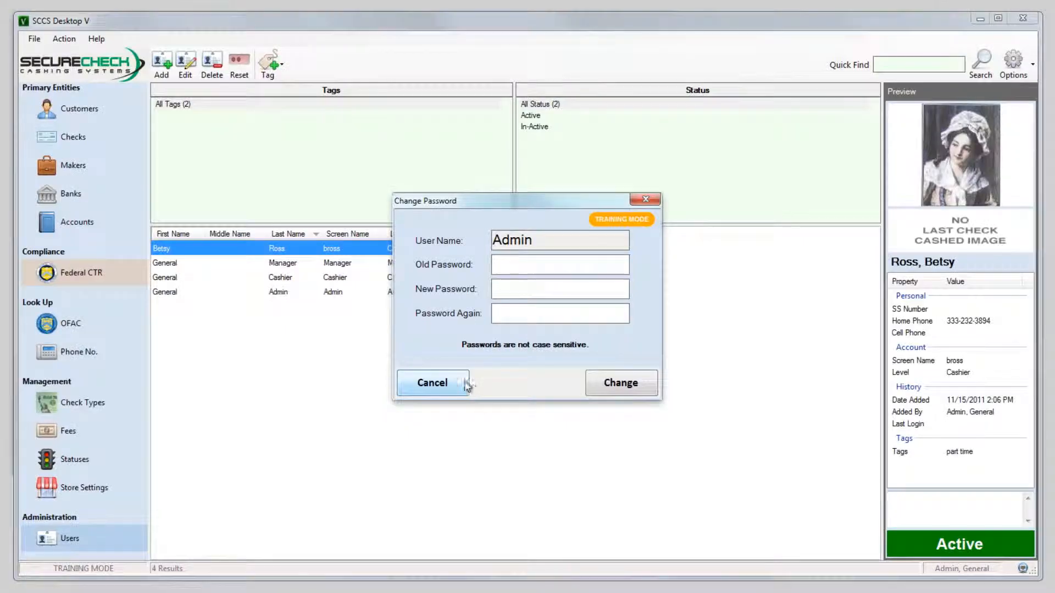
click(379, 487)
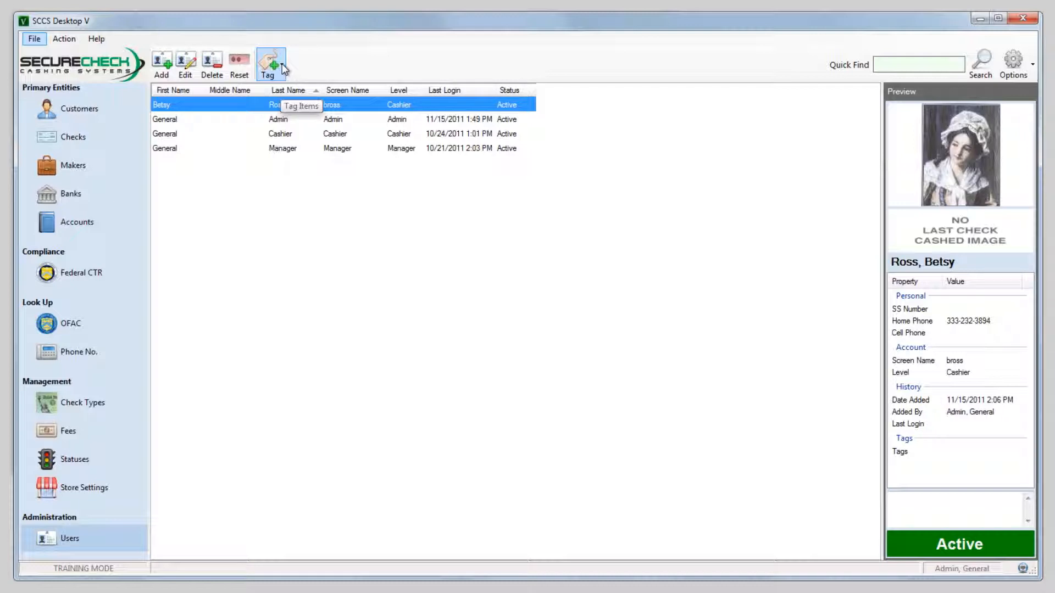
Edit the new cashier's record, change Status to In-Active, and finish.
click(284, 68)
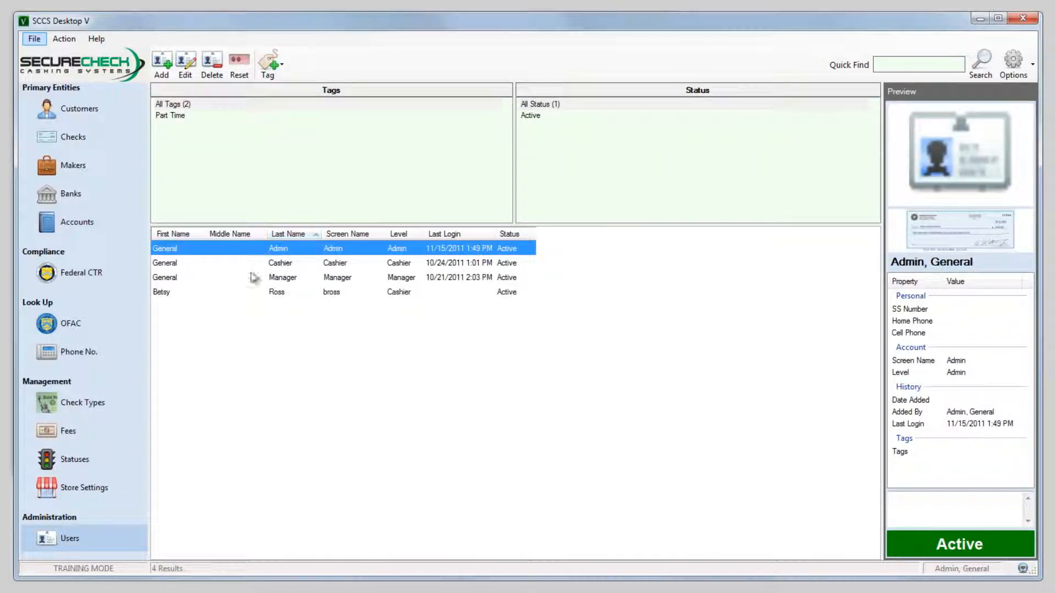
click(219, 293)
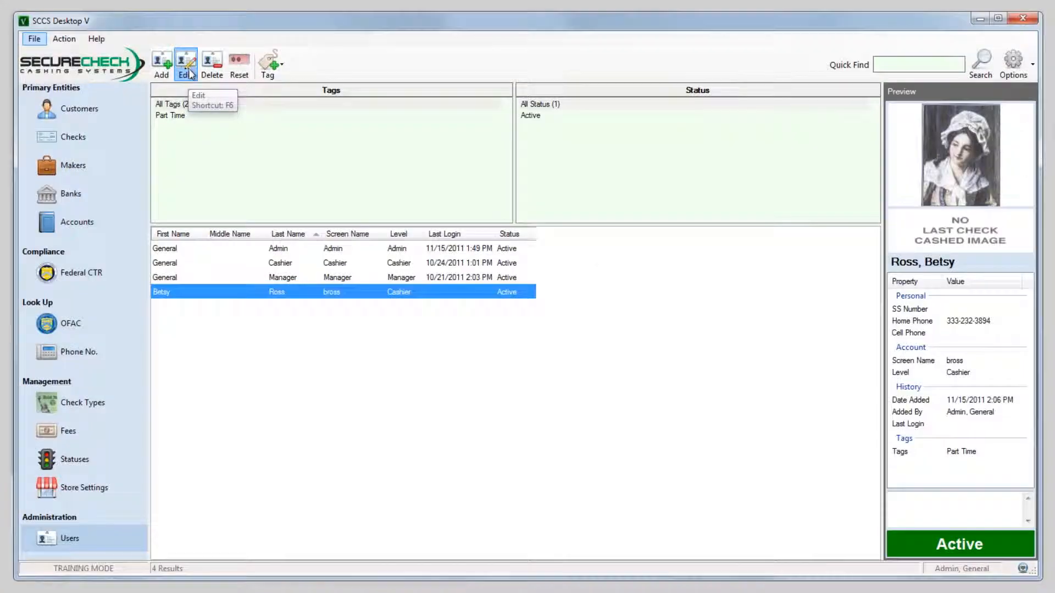
click(185, 66)
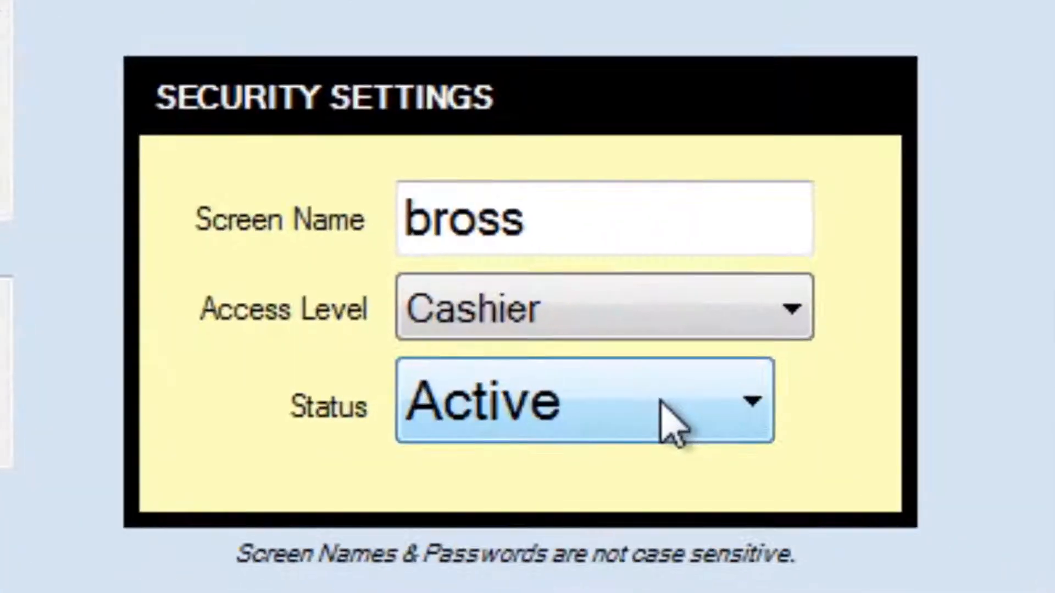
click(691, 408)
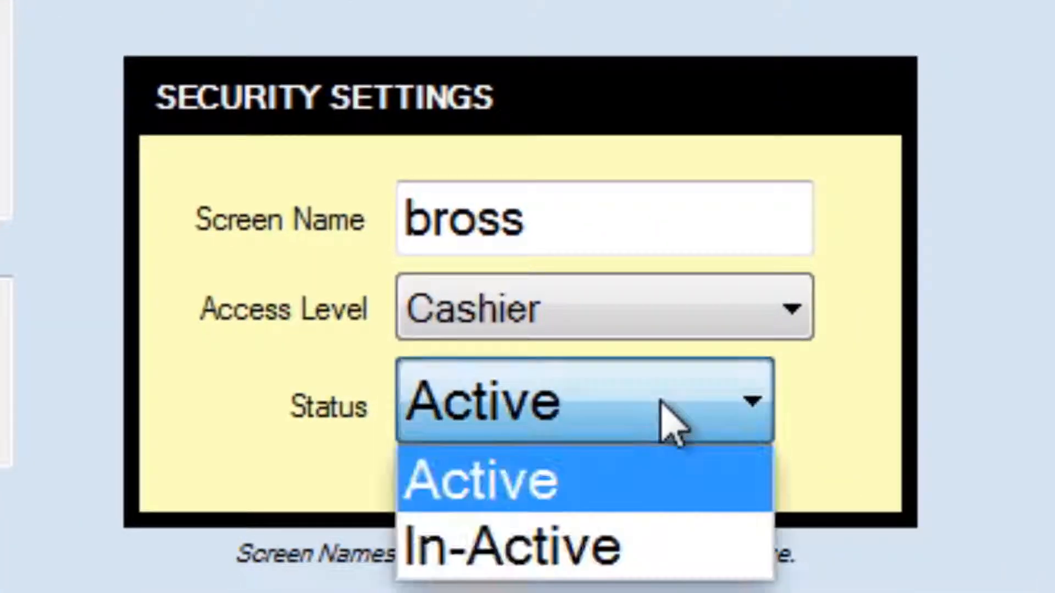
click(612, 560)
click(767, 475)
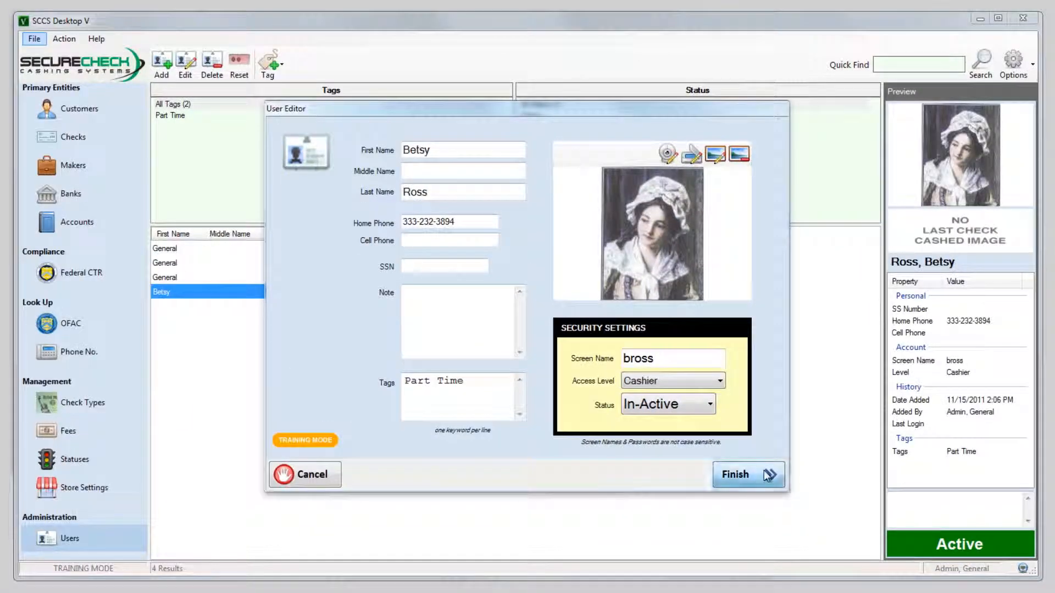